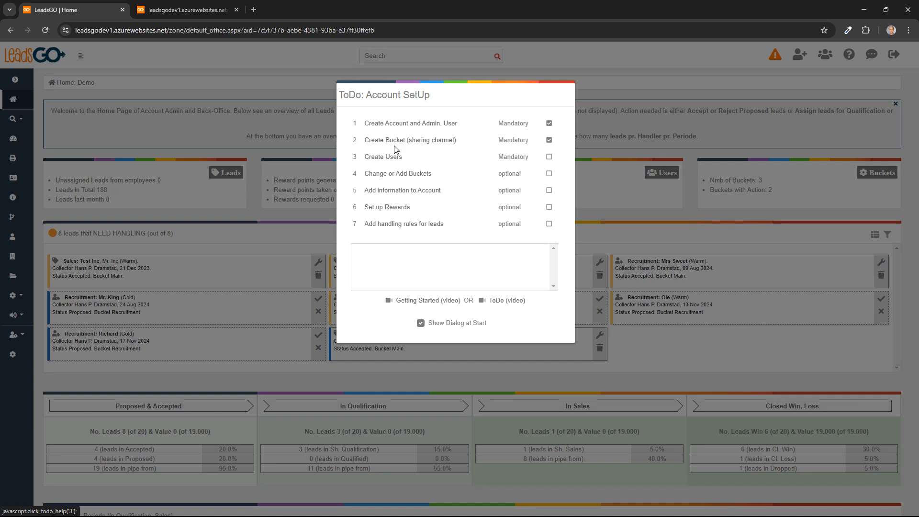
Step: Read the help text of each of the seven items in the account setup to-do list
click(404, 140)
drag(356, 252, 417, 286)
click(417, 286)
scroll(450, 272, up, 2)
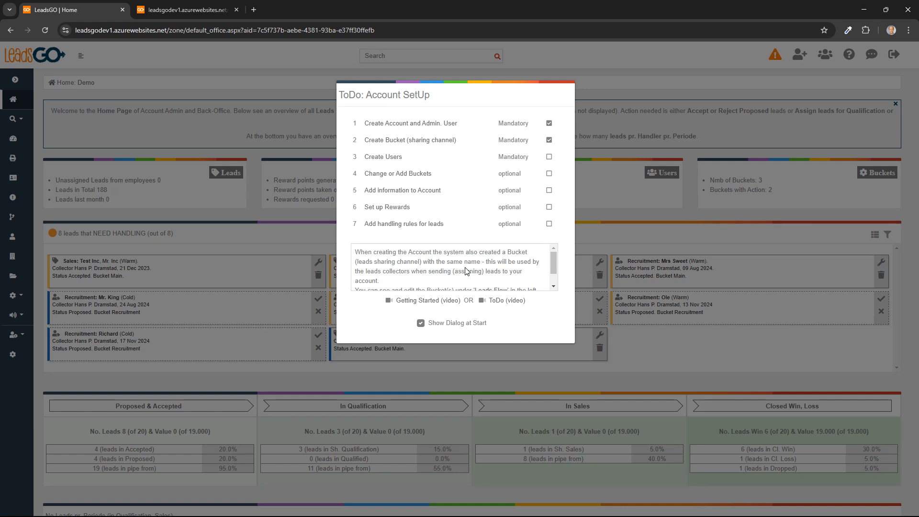
click(407, 225)
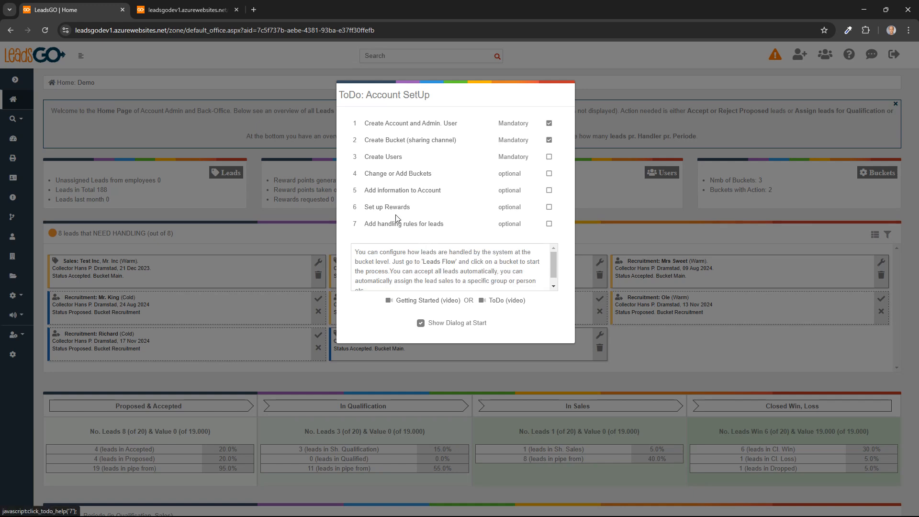
click(396, 207)
click(398, 190)
click(397, 176)
click(394, 158)
click(397, 141)
click(401, 125)
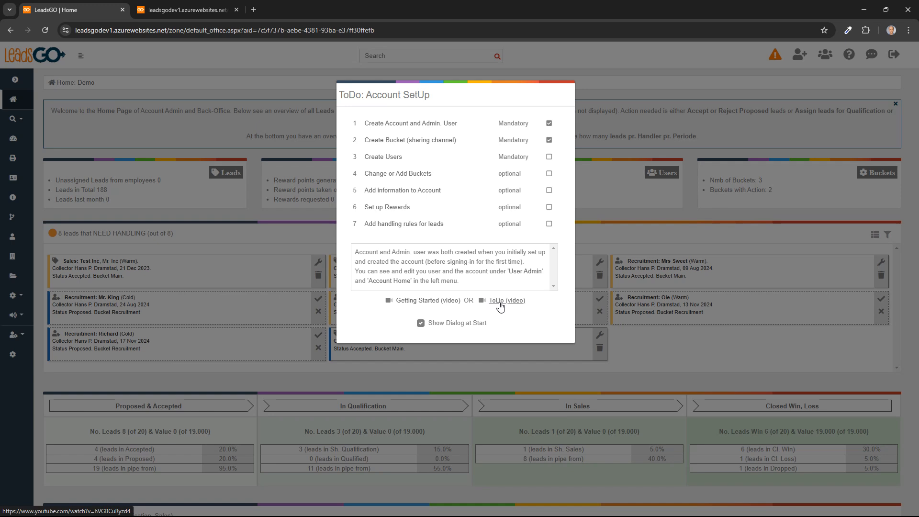
Step: Turn off the Show Dialog at Start option and close the account setup to-do list
click(456, 324)
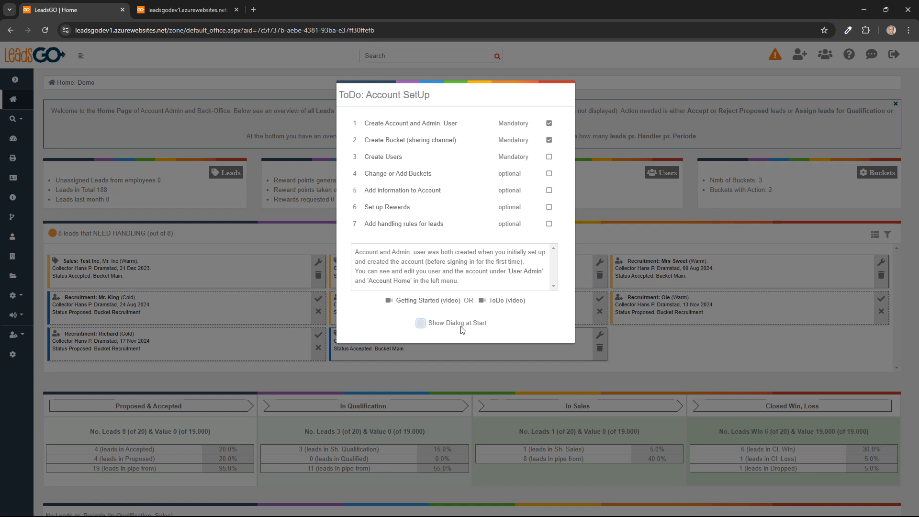
click(41, 30)
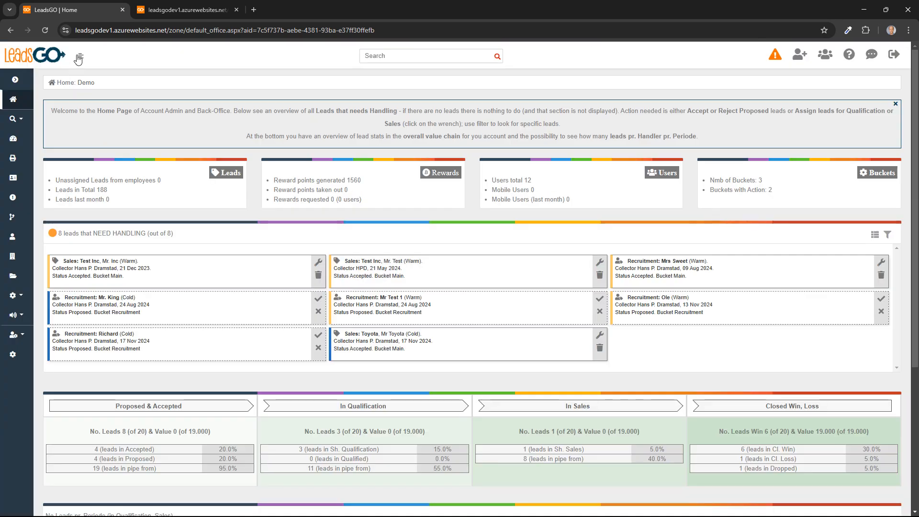
Step: On the Account Home page, expand the advanced settings and save the account properties
click(16, 82)
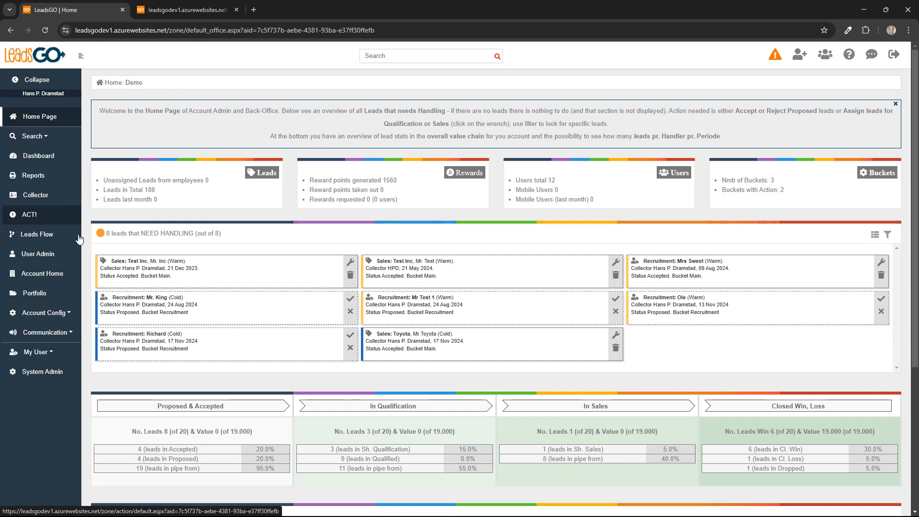
click(48, 276)
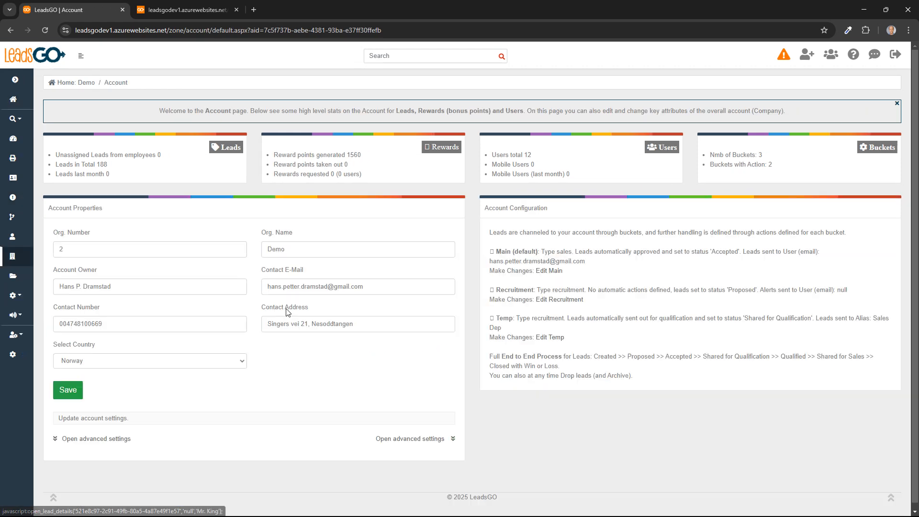
click(422, 438)
scroll(501, 435, down, 3)
click(115, 433)
click(68, 261)
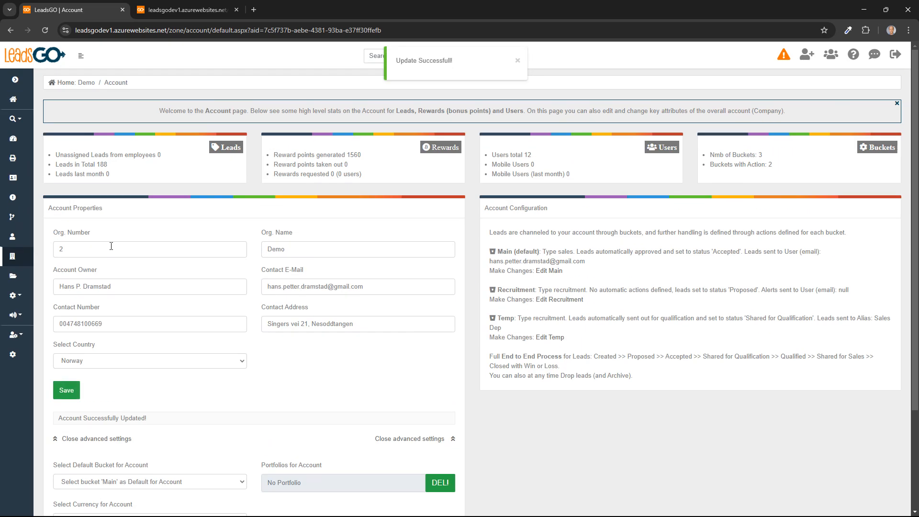
Step: Return to the home page and read the Create Bucket (sharing channel) help in the setup to-do list
click(13, 99)
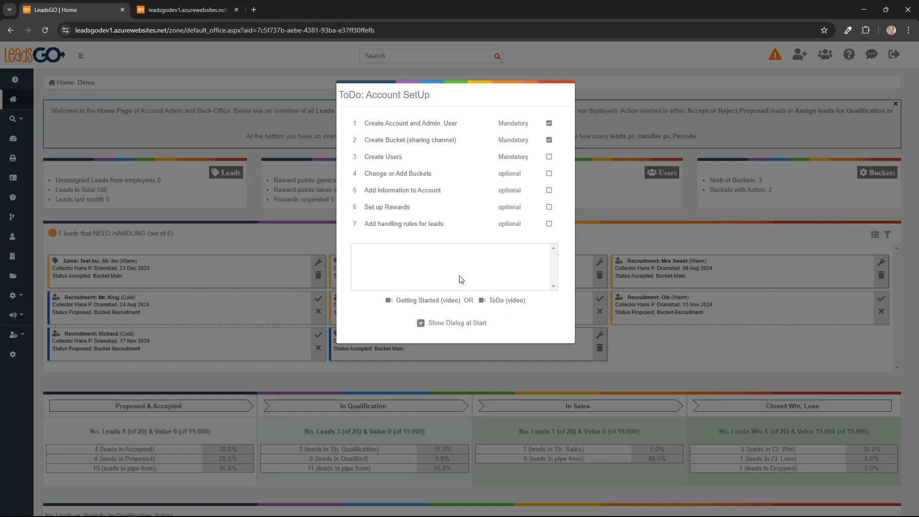
click(409, 140)
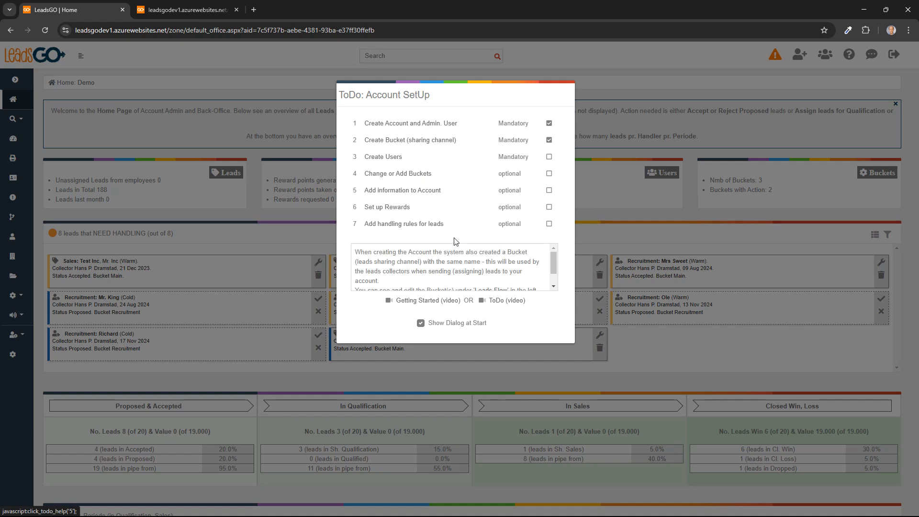
scroll(421, 271, down, 2)
scroll(437, 249, up, 3)
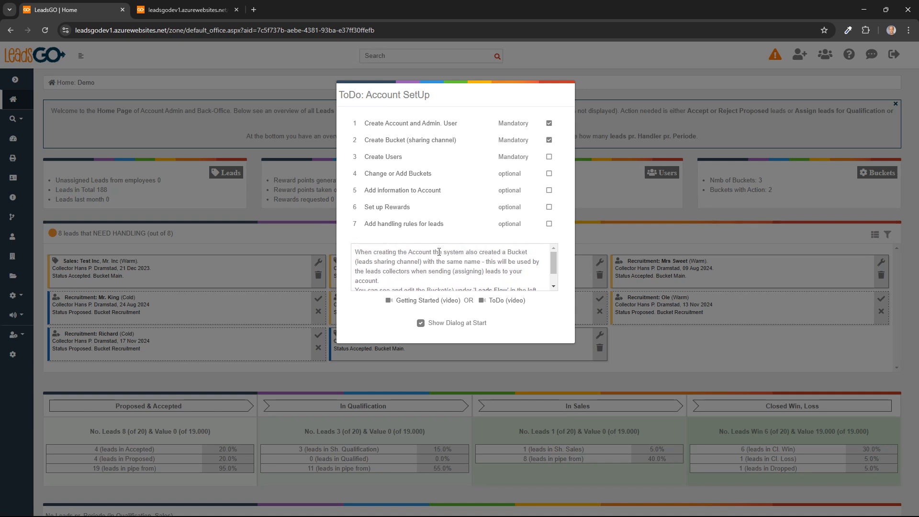
Step: Open the Leads Flow page and compare the settings of the Main, Recruitment and Temp buckets
click(17, 82)
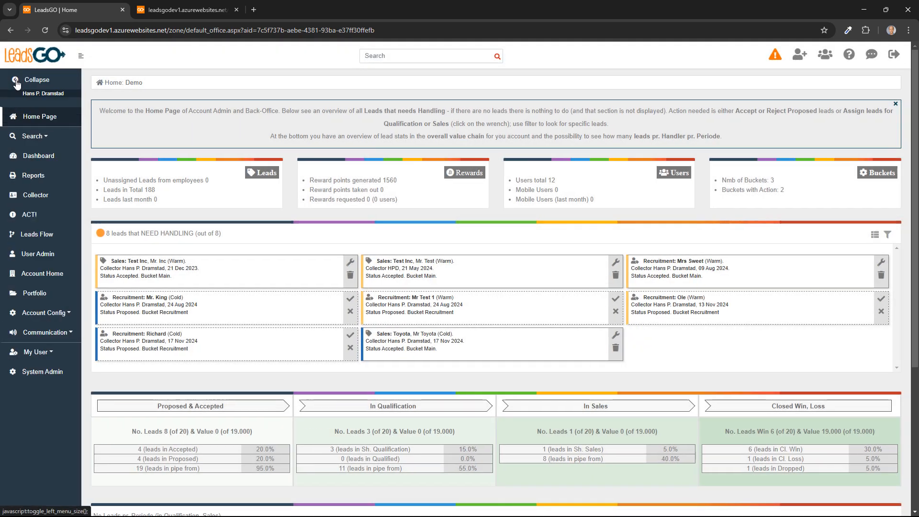
click(48, 236)
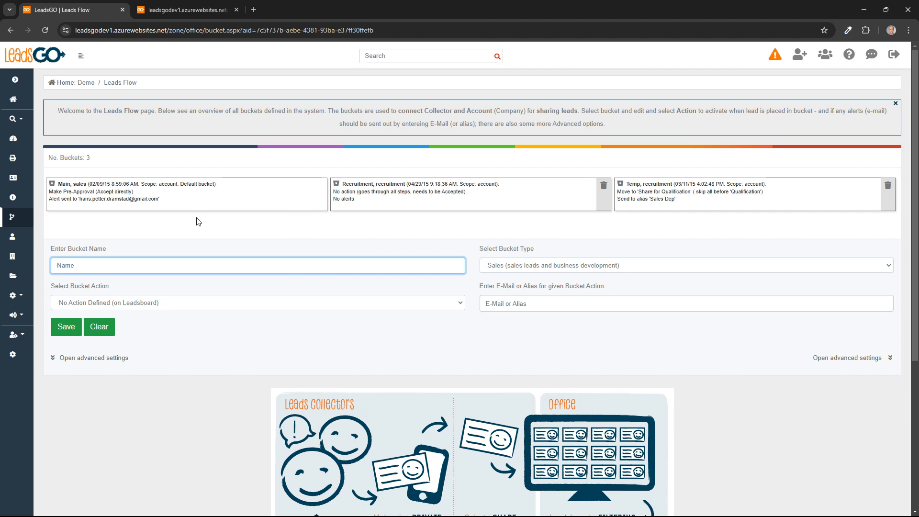
click(155, 197)
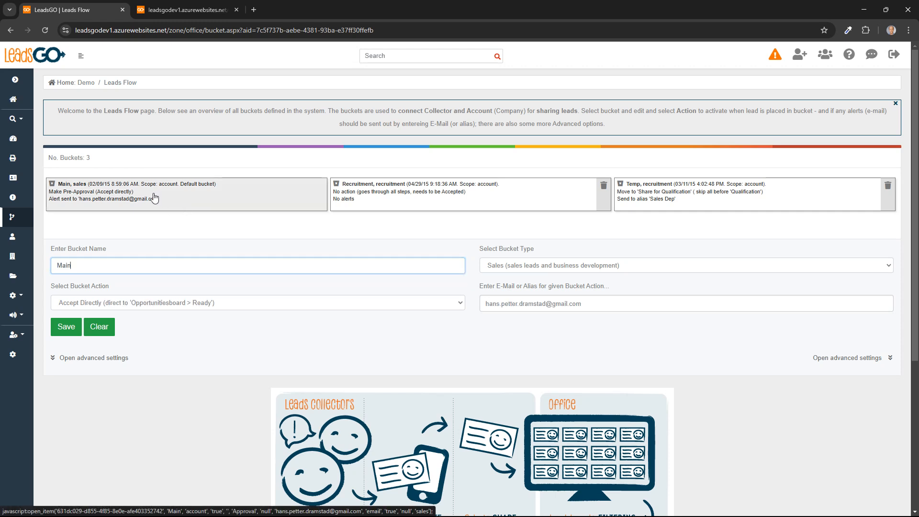
click(396, 198)
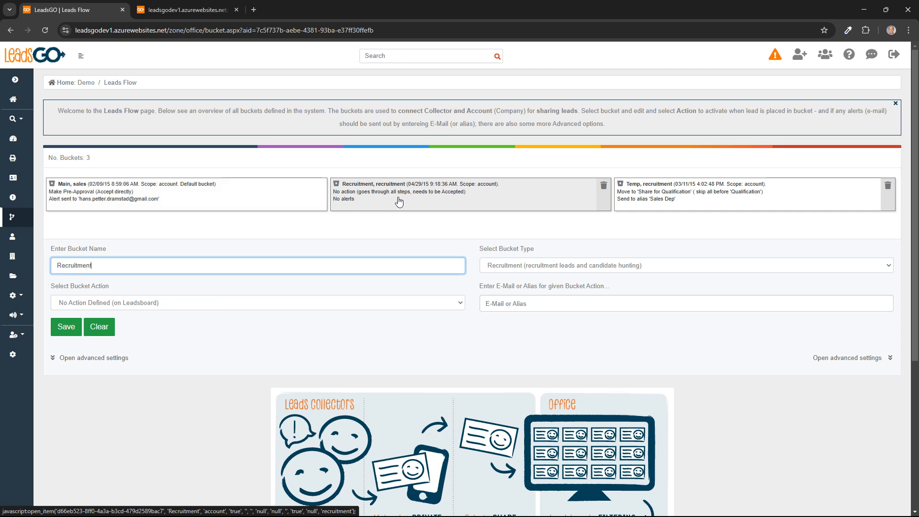
click(679, 203)
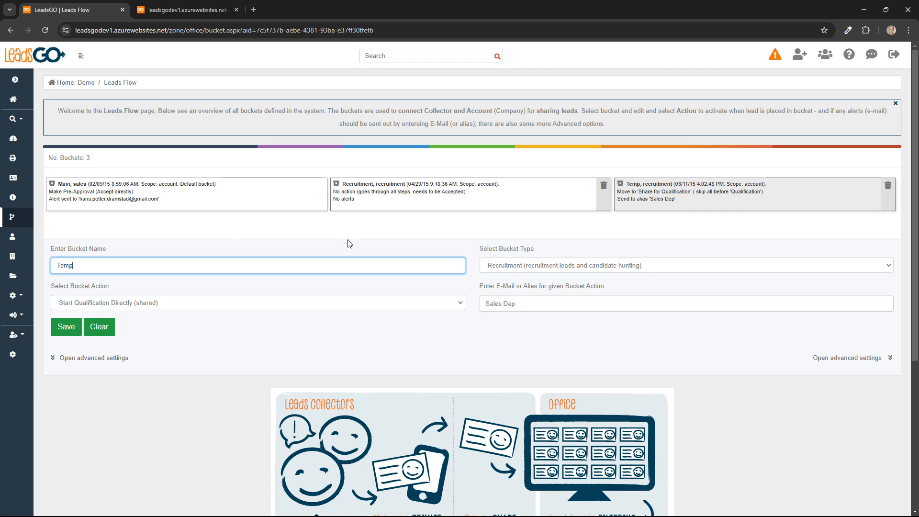
click(168, 199)
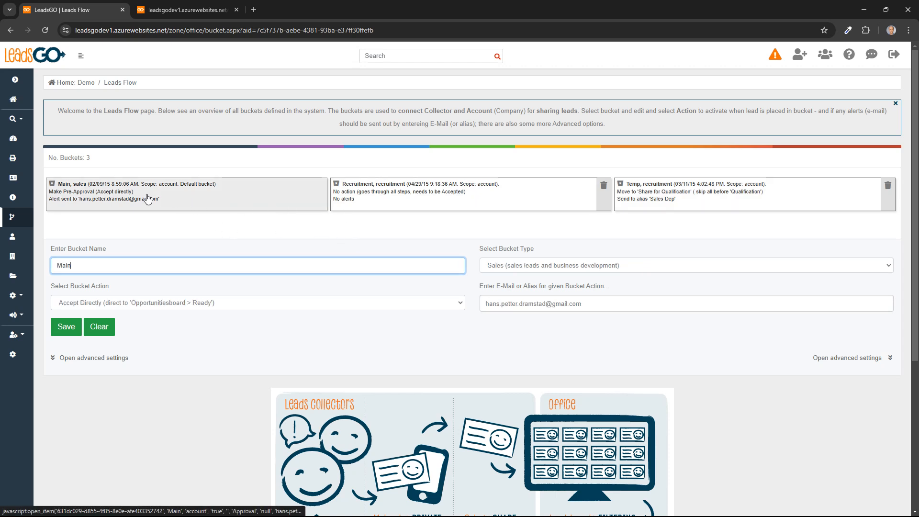
click(400, 201)
click(637, 193)
click(521, 199)
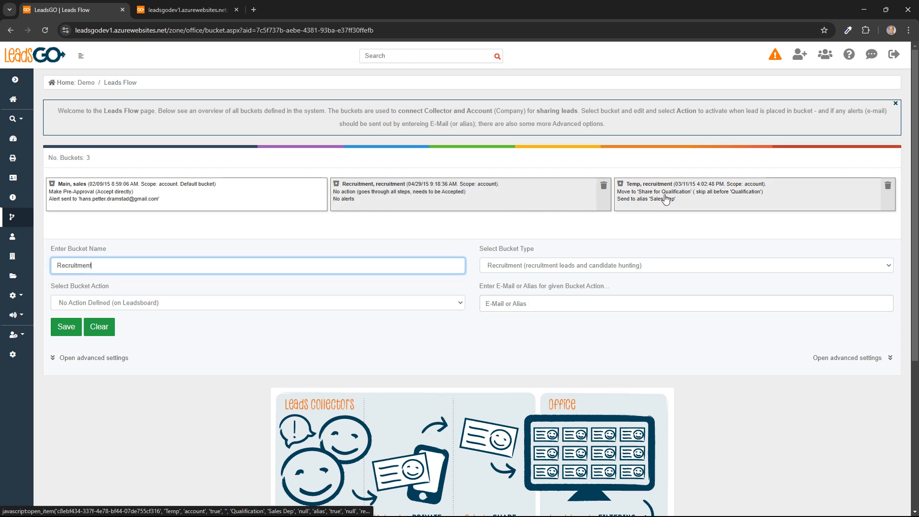
click(663, 199)
Step: Examine the Main bucket's name, the available bucket types and actions, and its alert e-mail field
click(154, 198)
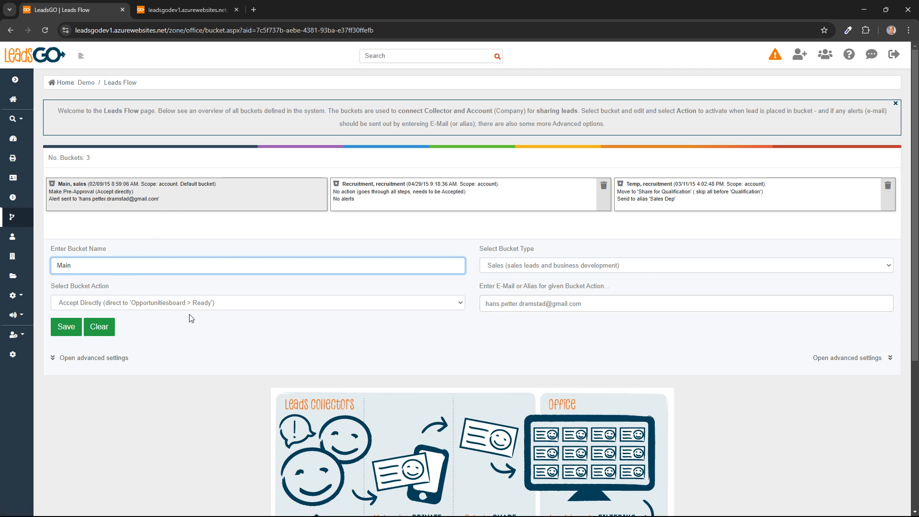
double_click(80, 267)
click(166, 269)
click(634, 266)
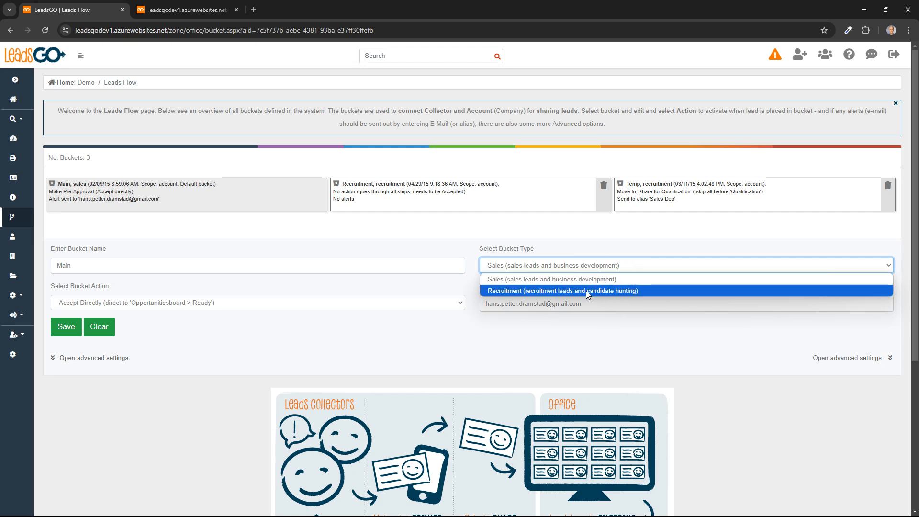
click(647, 249)
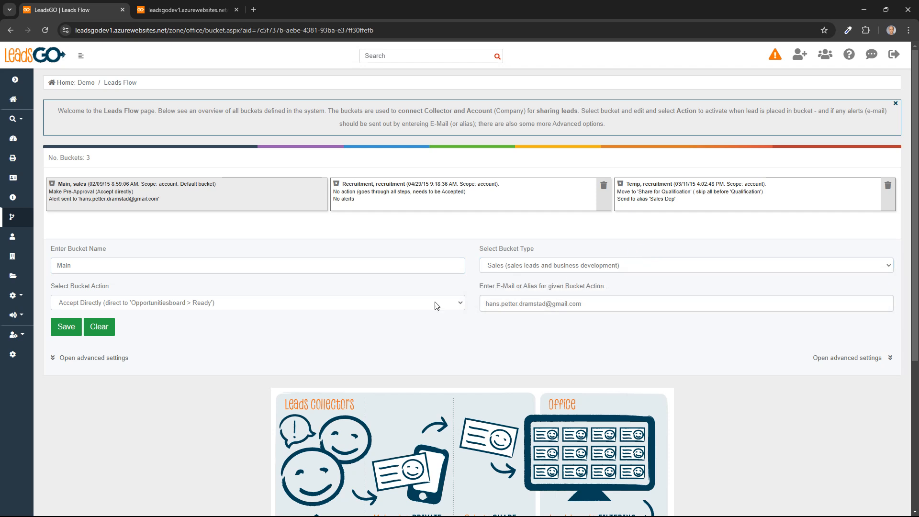
click(227, 304)
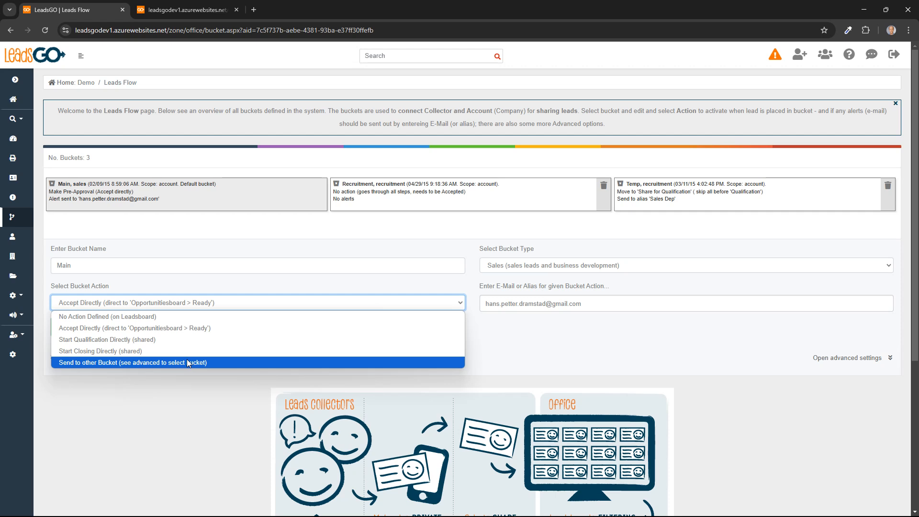
click(300, 282)
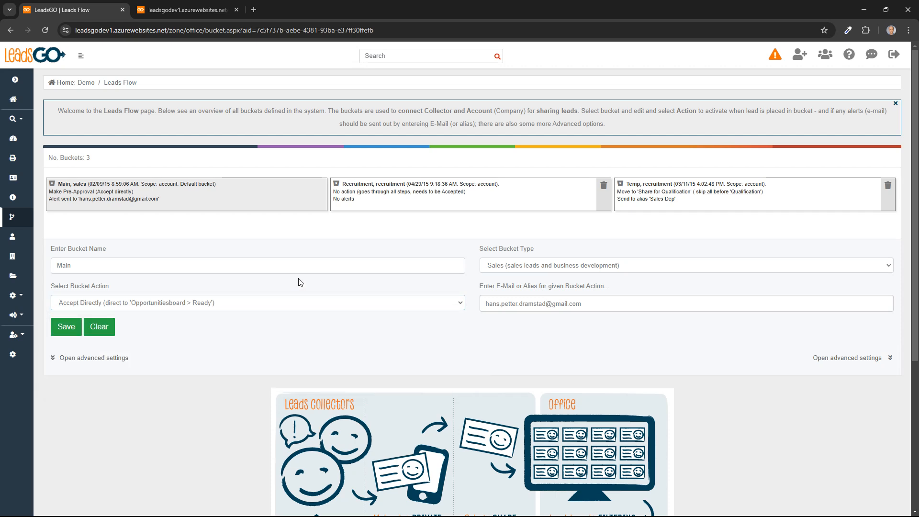
click(571, 302)
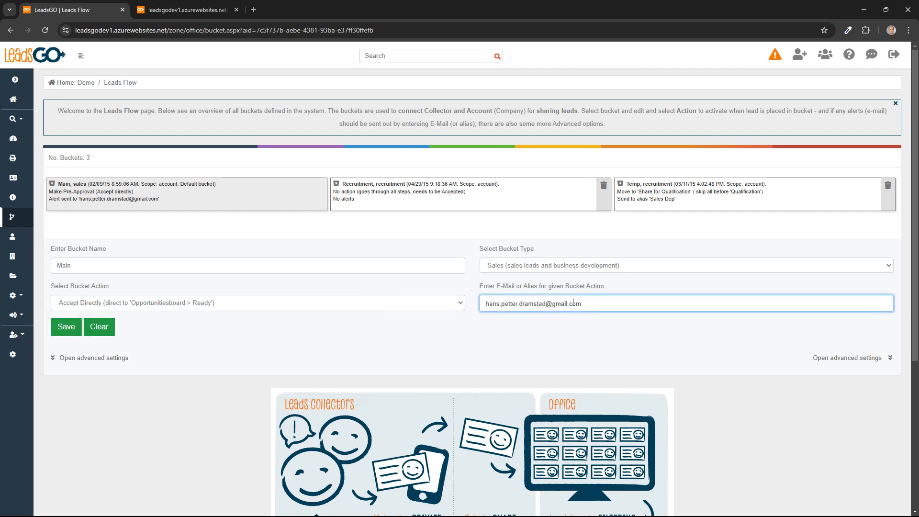
click(640, 304)
Step: Examine the Recruitment bucket's settings and the Temp bucket's available actions
click(397, 192)
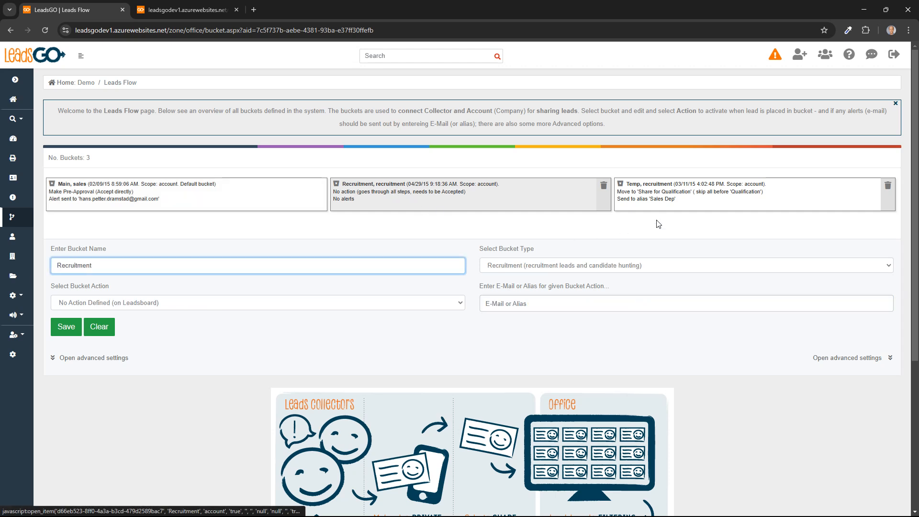
click(680, 196)
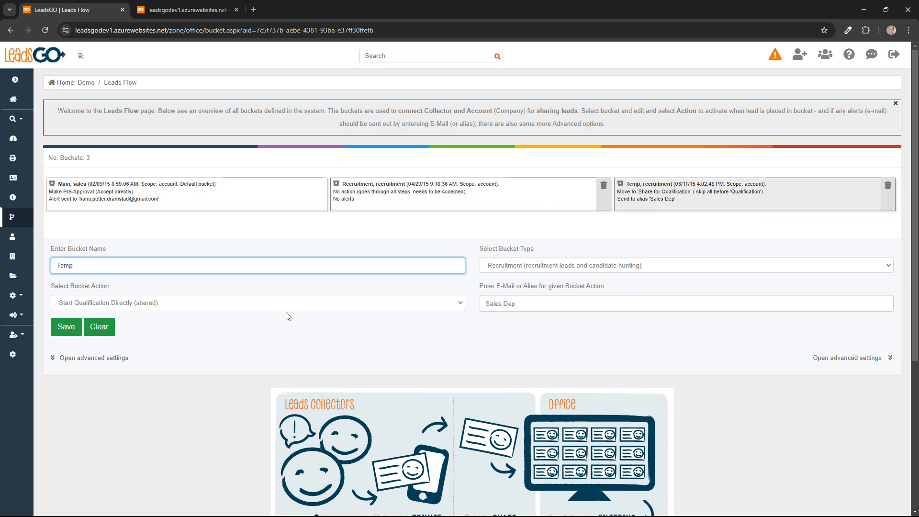
click(135, 303)
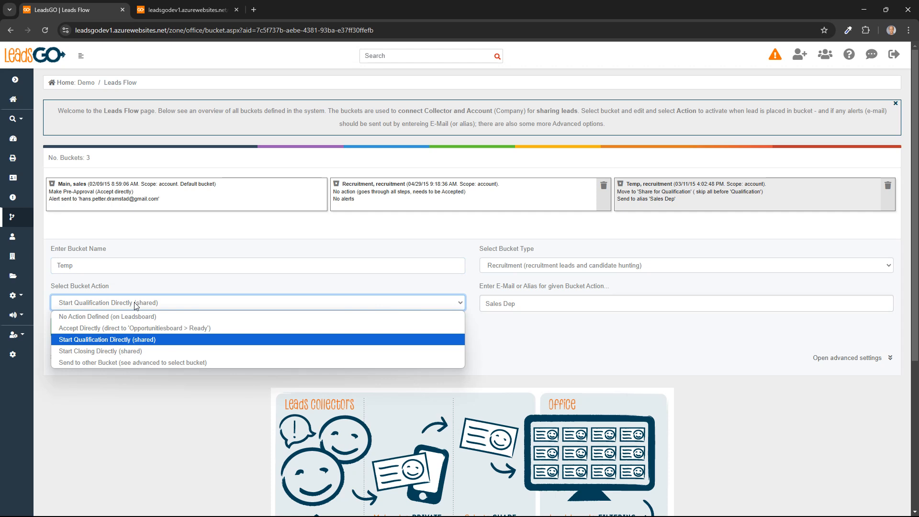
click(192, 283)
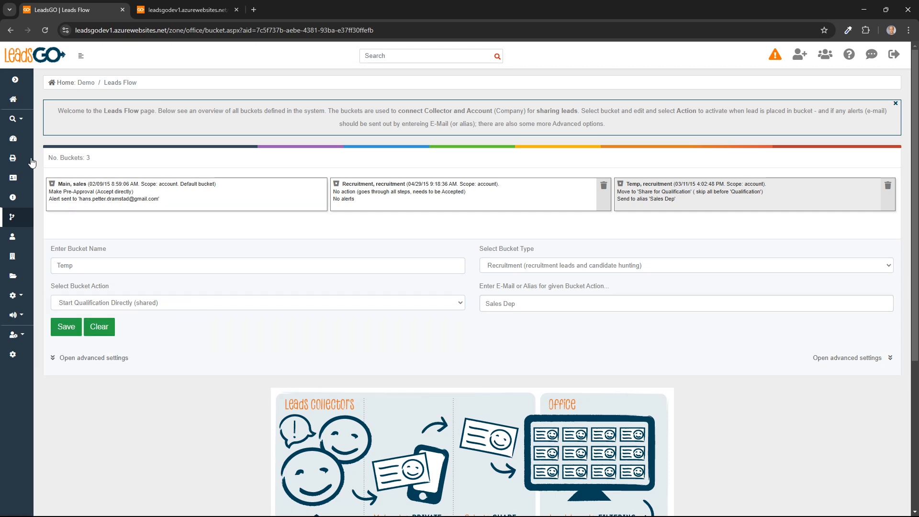
Step: Go back to the home page and read the full Create Users help in the setup to-do list
click(15, 79)
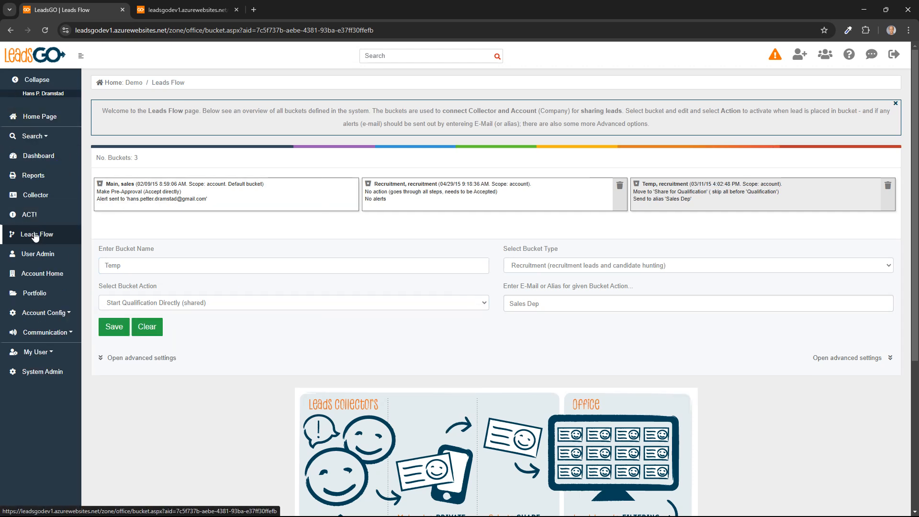
click(39, 119)
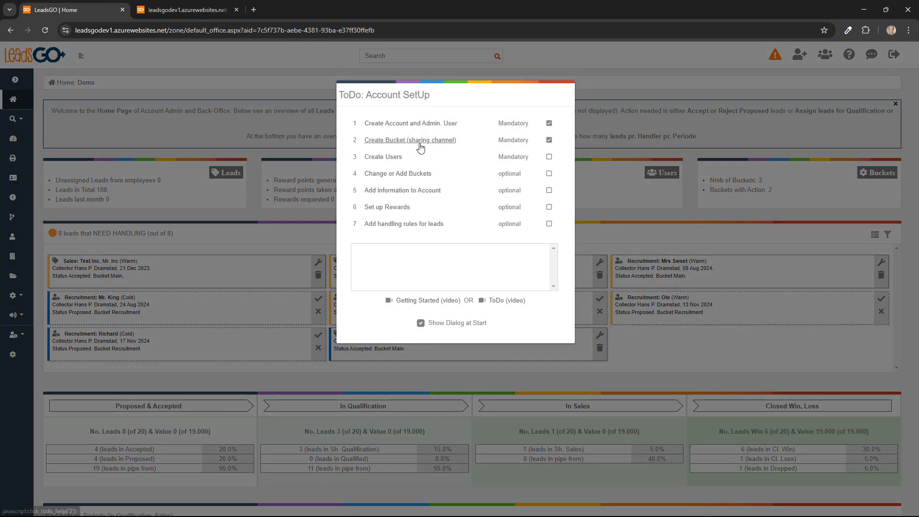
click(379, 158)
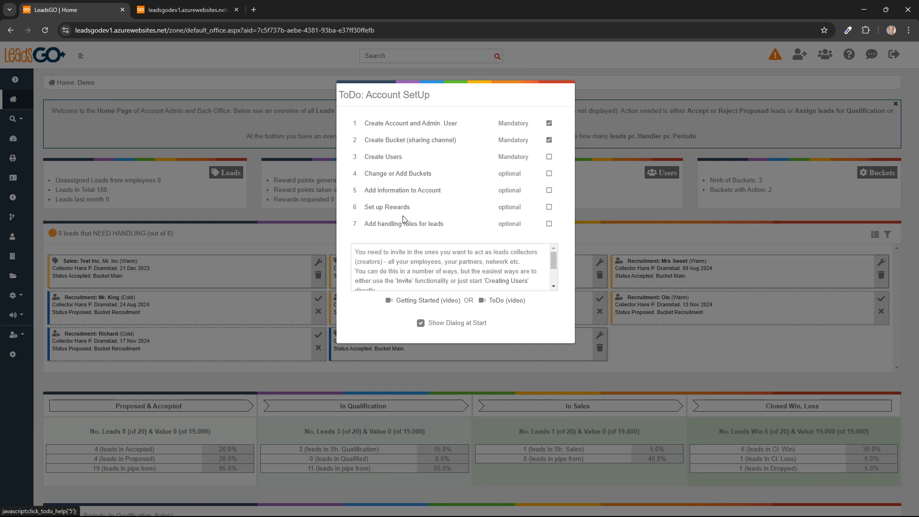
scroll(450, 275, down, 2)
scroll(478, 280, up, 2)
scroll(509, 282, down, 2)
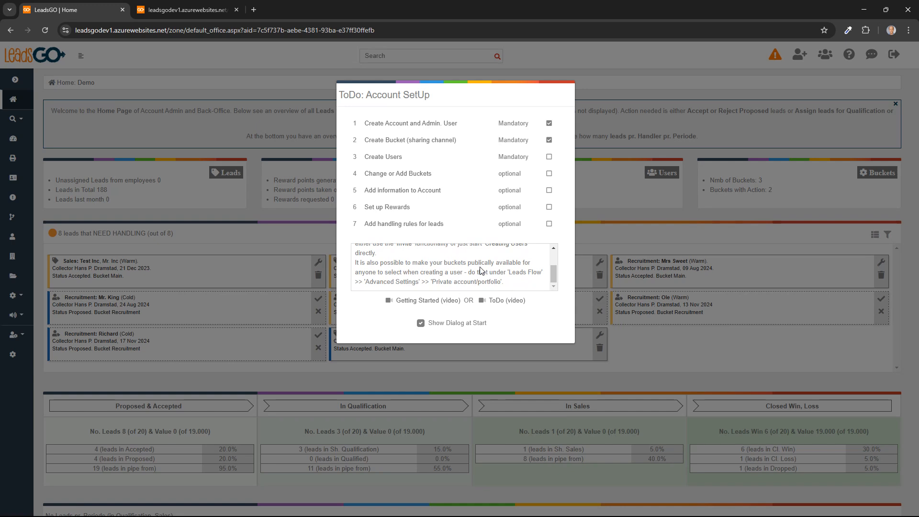
scroll(472, 282, up, 2)
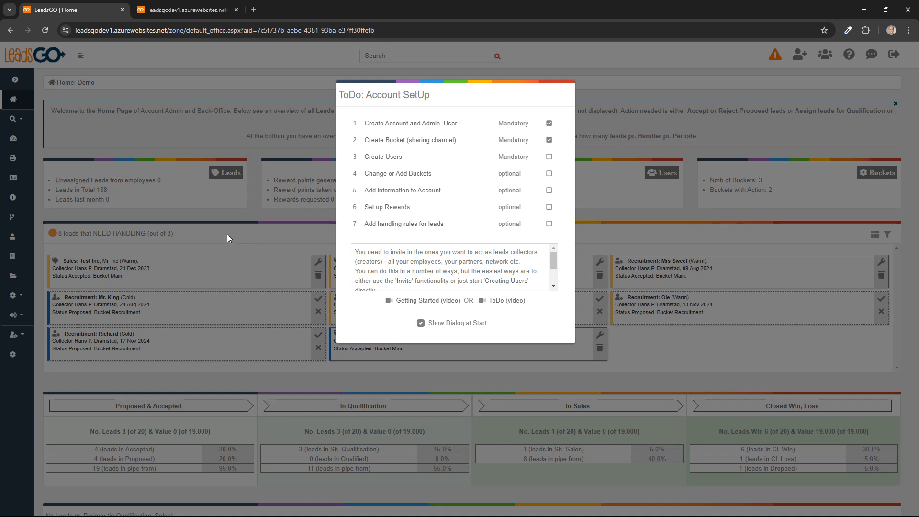
Step: Close the setup to-do list and open the form for manually adding a user from the user administration page
click(222, 93)
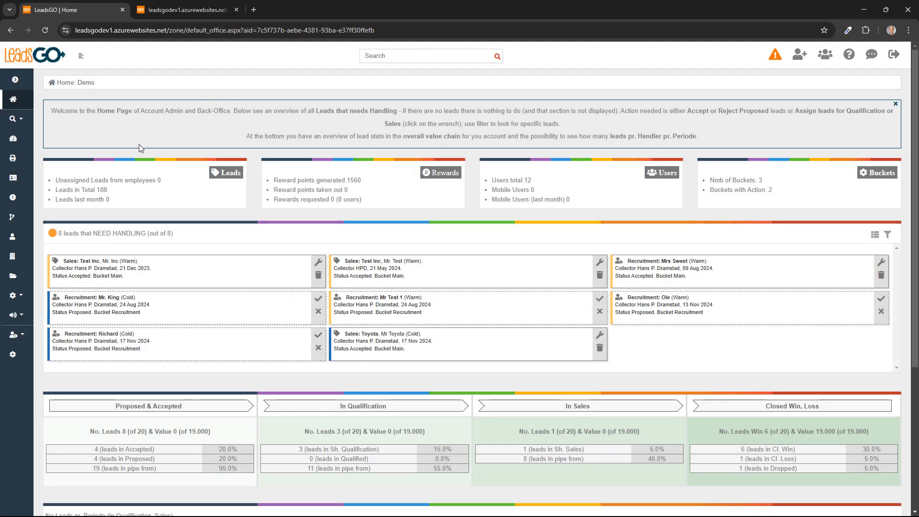
click(15, 80)
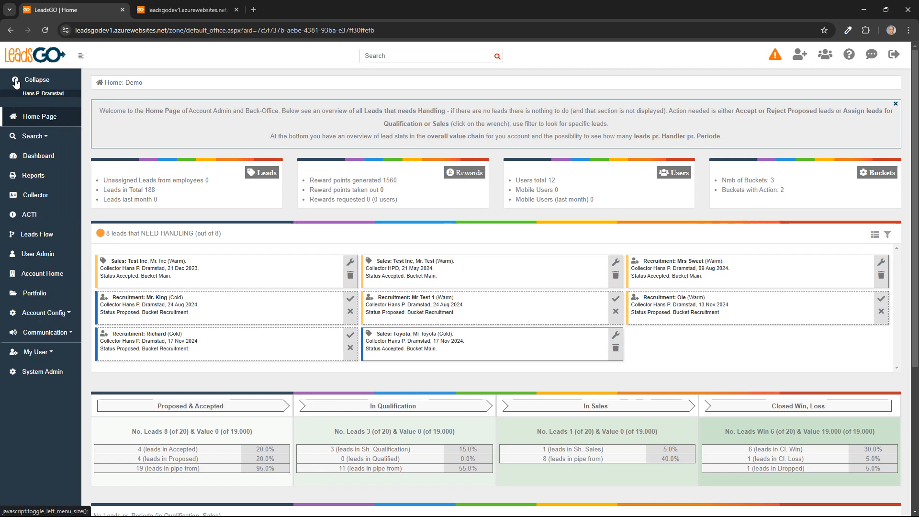
click(49, 255)
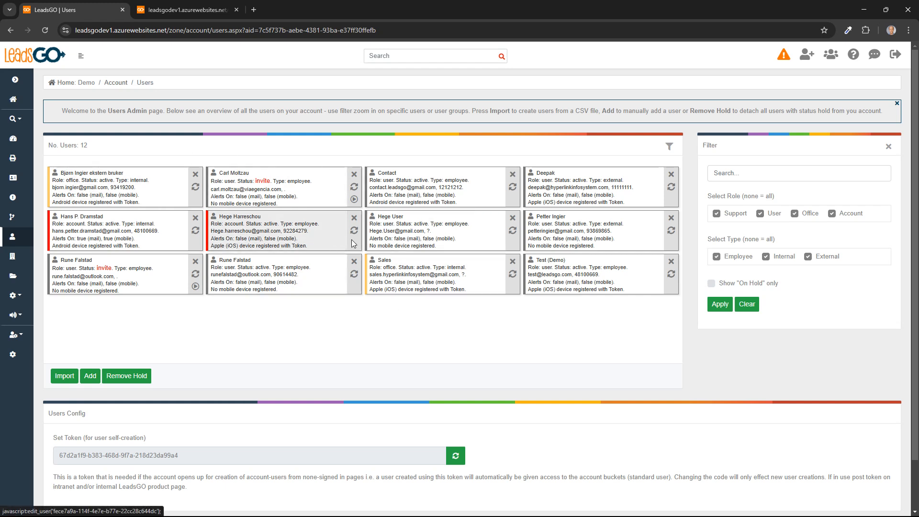
click(91, 376)
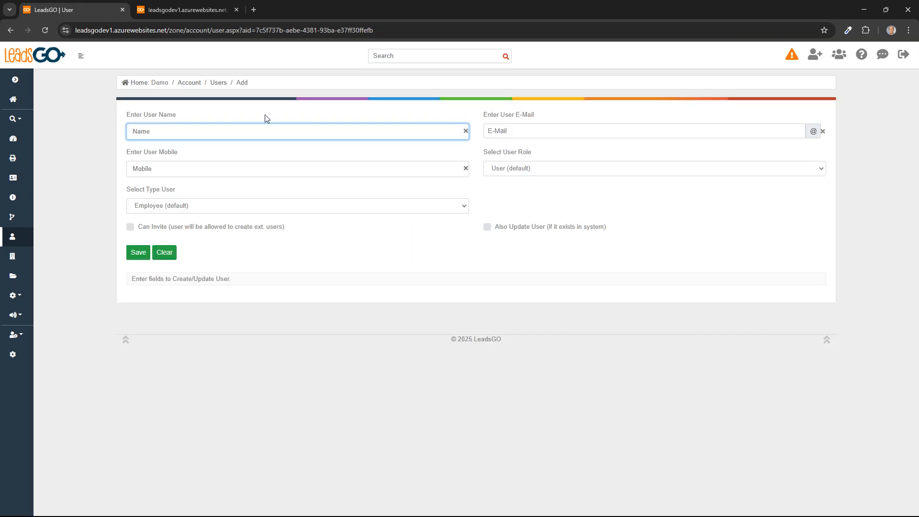
Step: Examine the new user form's e-mail and mobile fields and the available user roles and user types
click(546, 132)
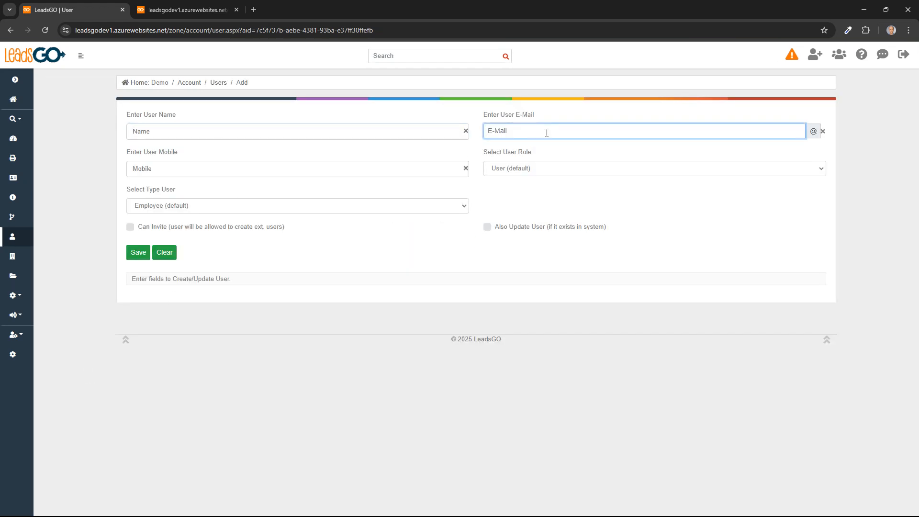
click(308, 168)
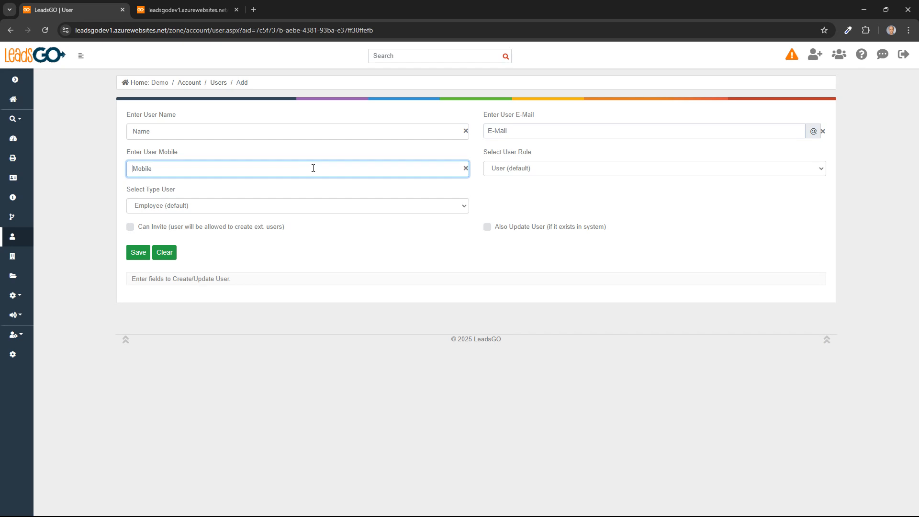
click(577, 162)
click(582, 169)
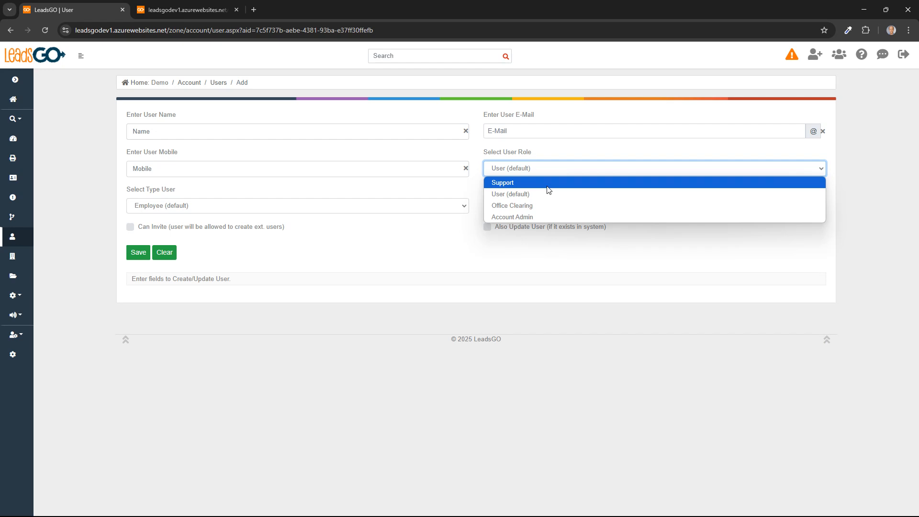
click(513, 252)
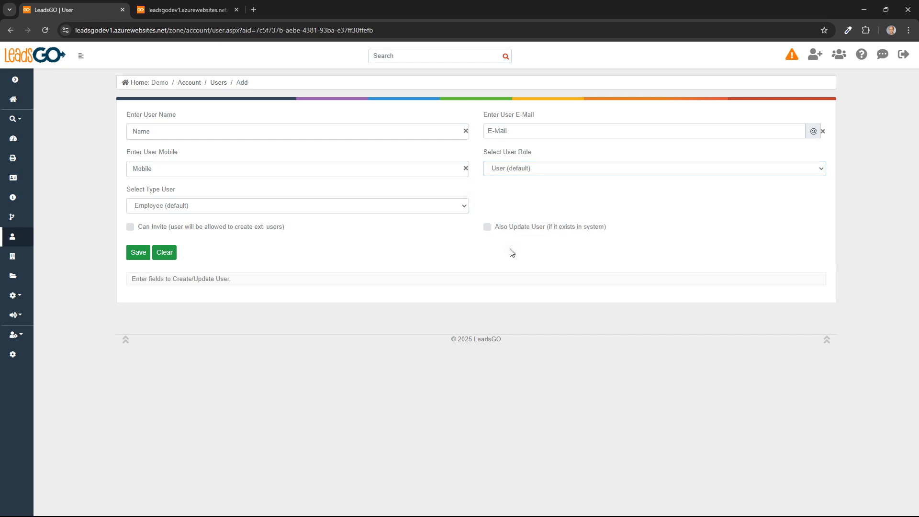
click(244, 207)
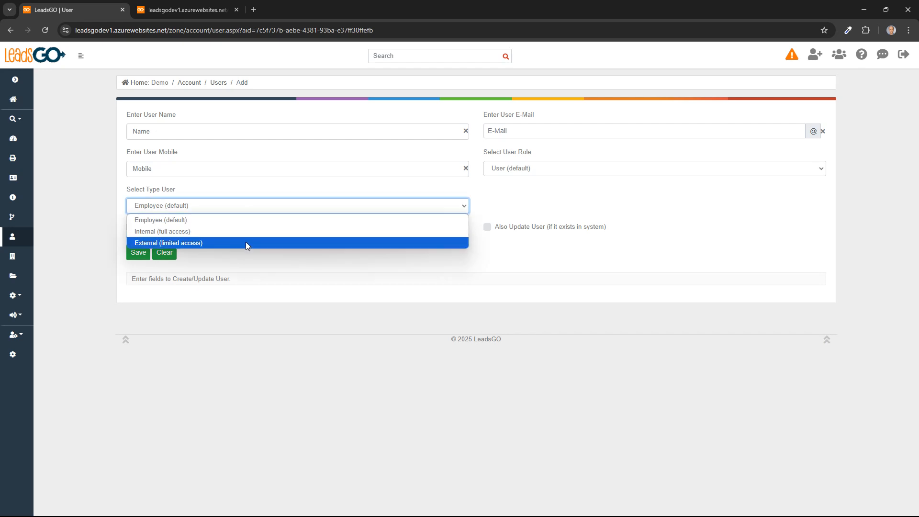
click(241, 225)
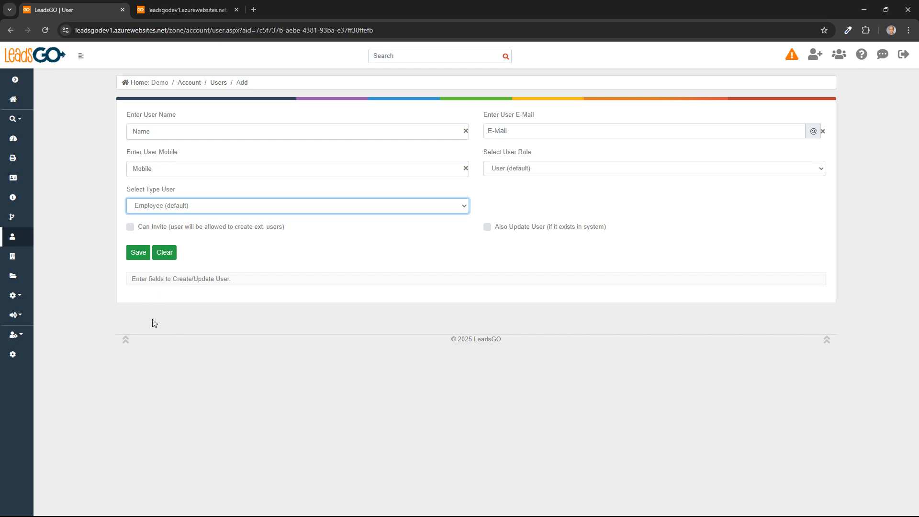
Step: Return to the users overview, open the user import page and examine its file field and separator options
click(13, 237)
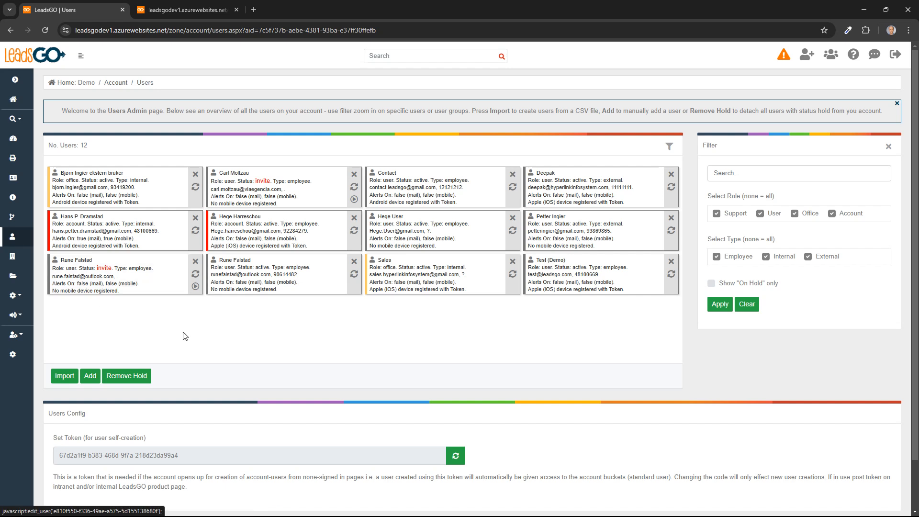
scroll(245, 343, down, 1)
click(64, 328)
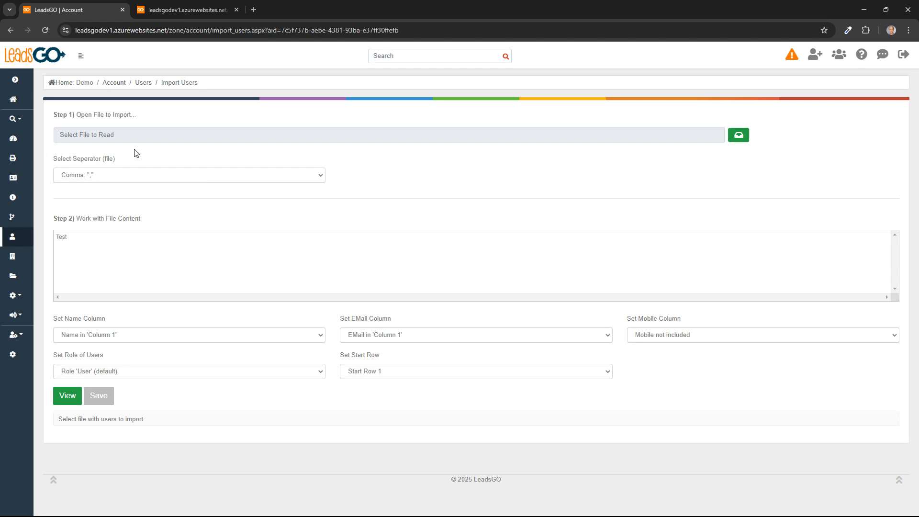
click(136, 134)
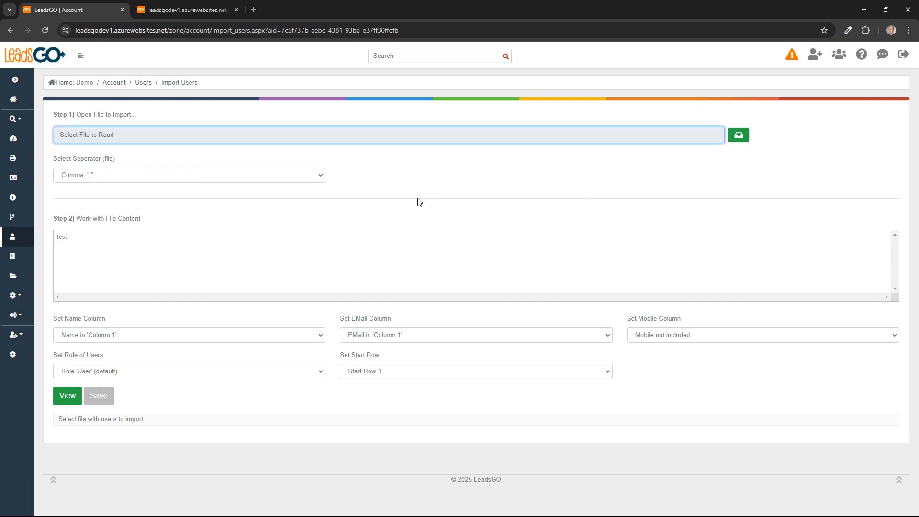
click(320, 175)
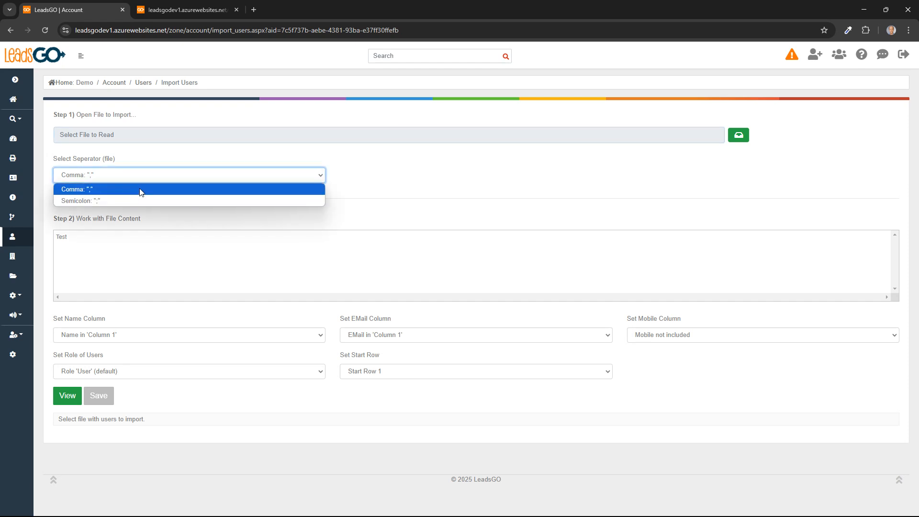
click(297, 187)
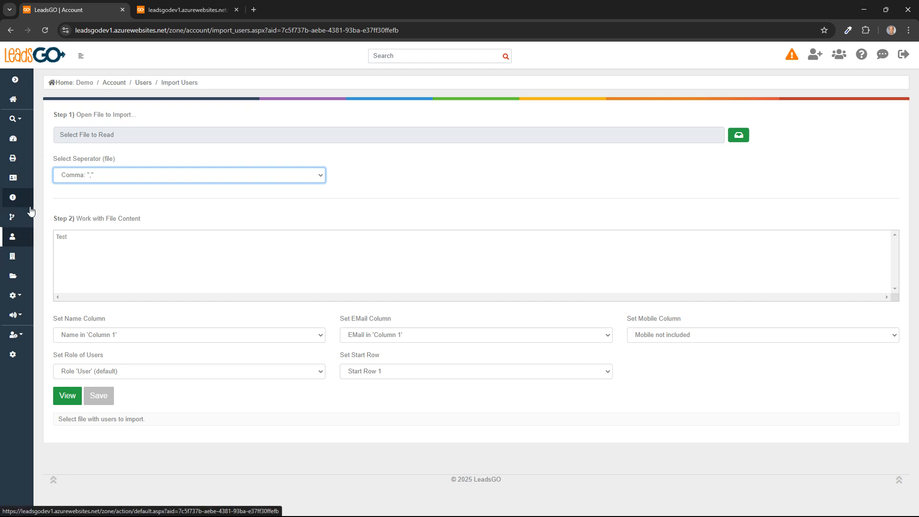
Step: Go to the home page, dismiss the to-do list, and open the Invitation page to examine its invite access options
click(12, 101)
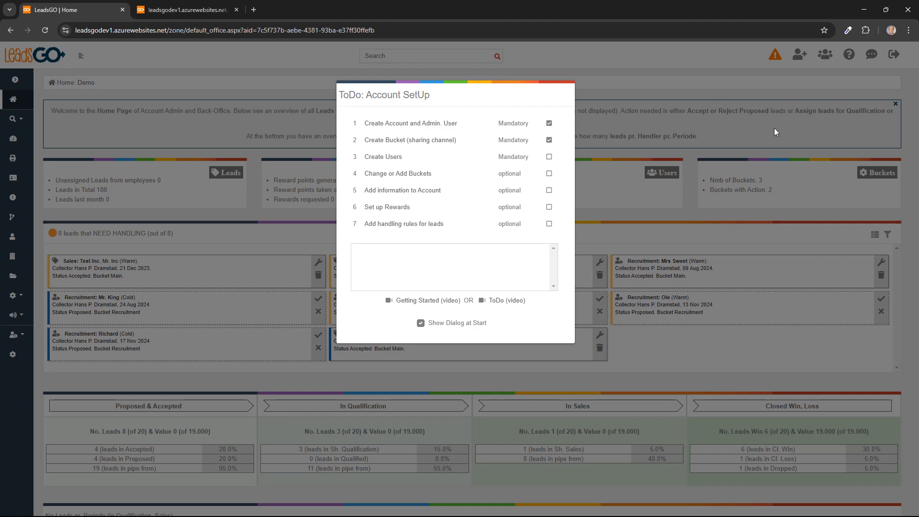
click(776, 128)
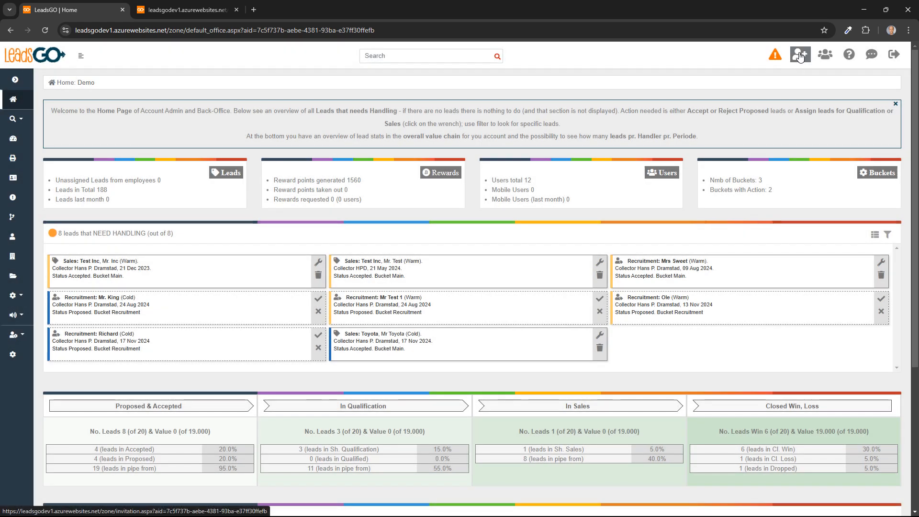
click(800, 56)
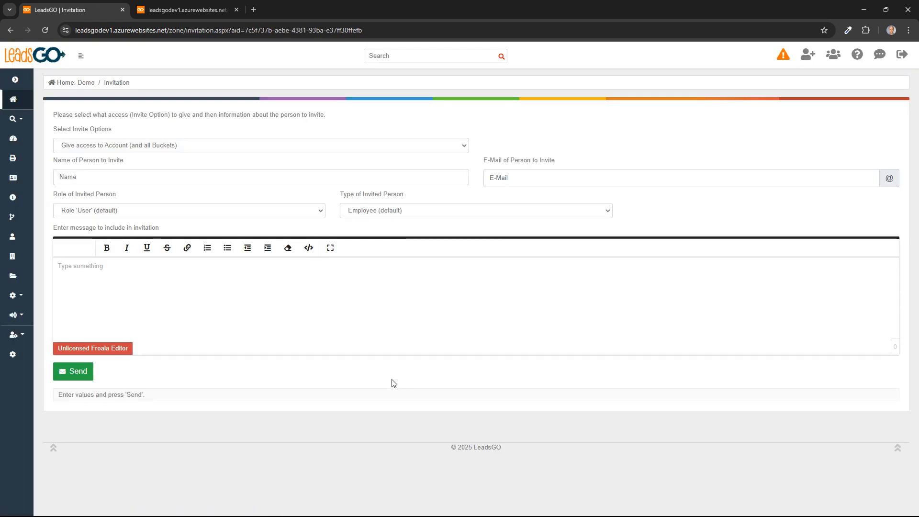
click(185, 144)
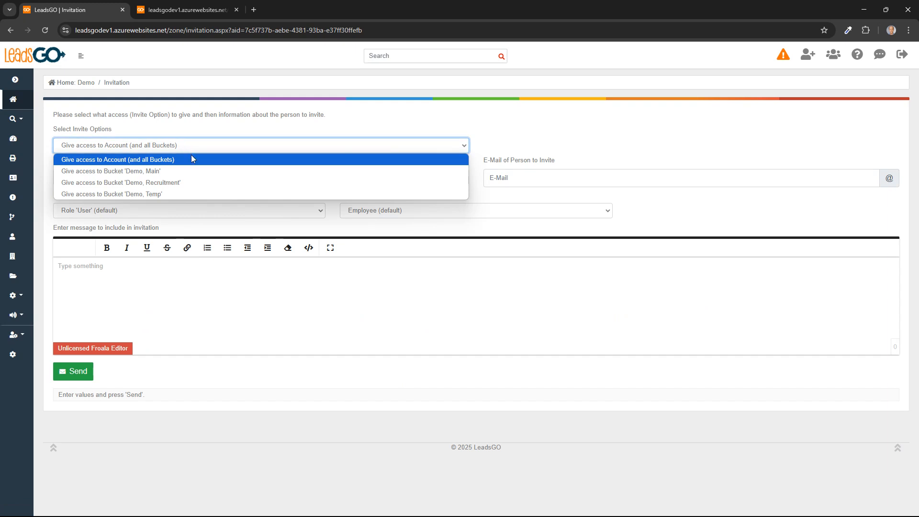
click(598, 141)
Step: Examine the invitation's name and e-mail fields, the invited person's role and type settings, and the message box
click(148, 176)
click(576, 178)
click(189, 210)
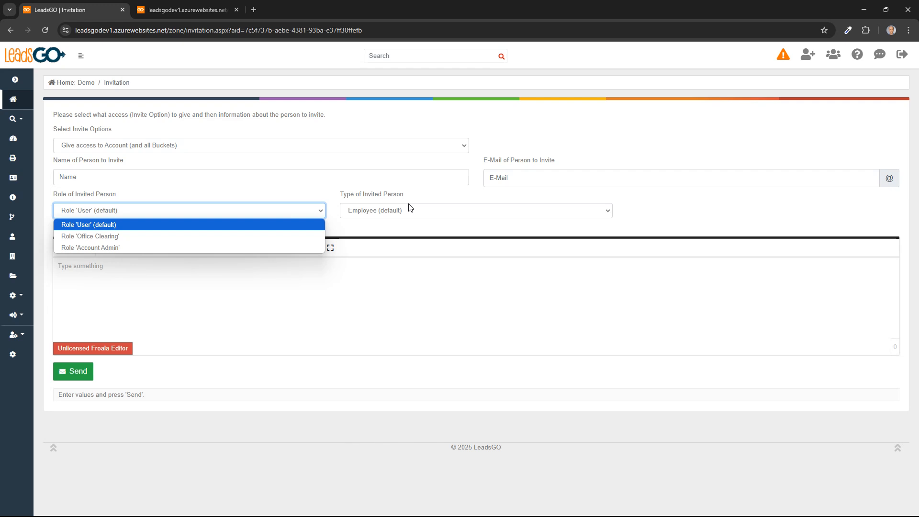
click(410, 209)
click(429, 197)
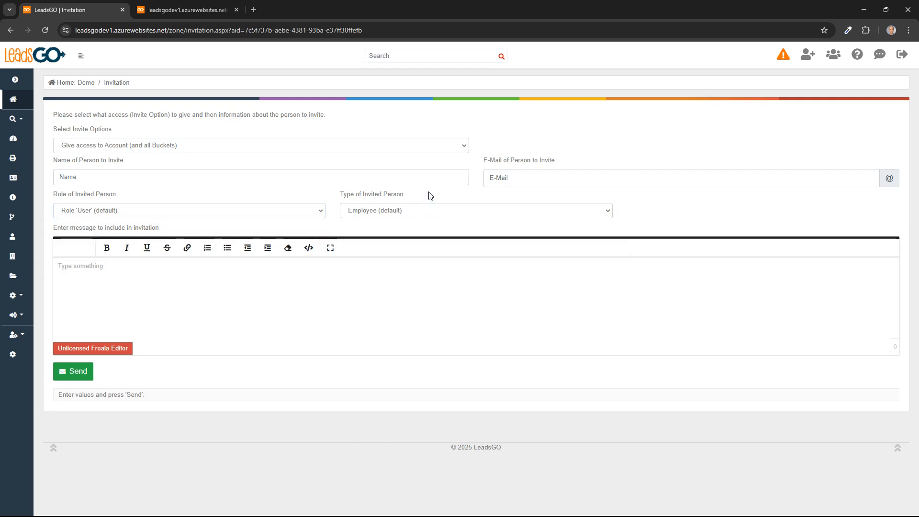
click(142, 274)
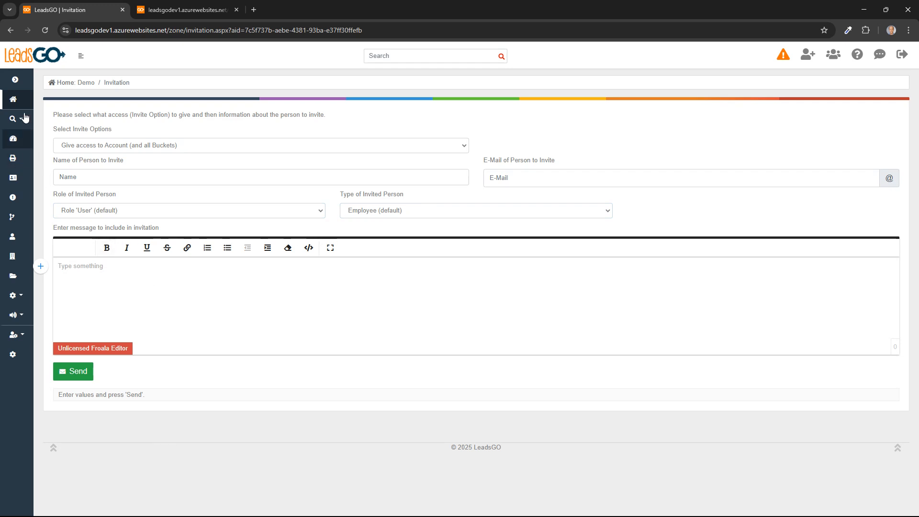
Step: Return to the home page's to-do list and mark Create Users, Change or Add Buckets, and Add information to Account as done
click(14, 100)
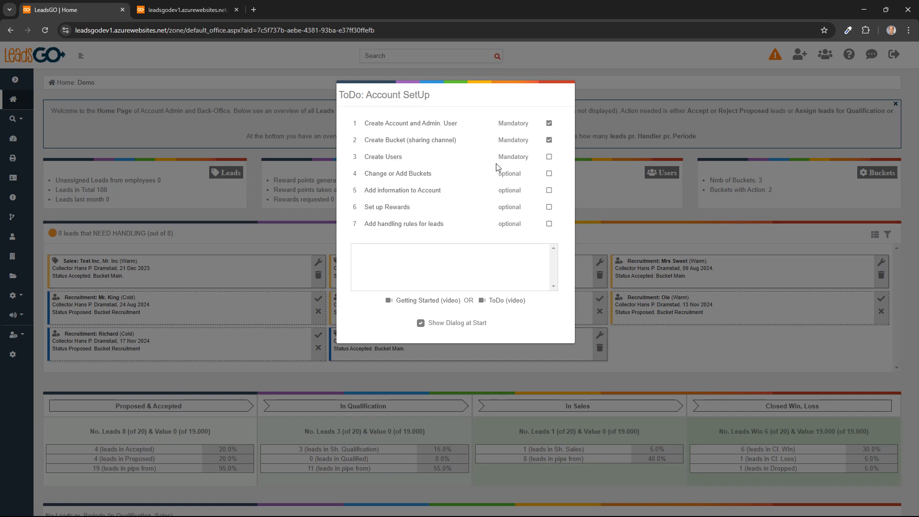
click(549, 157)
click(548, 191)
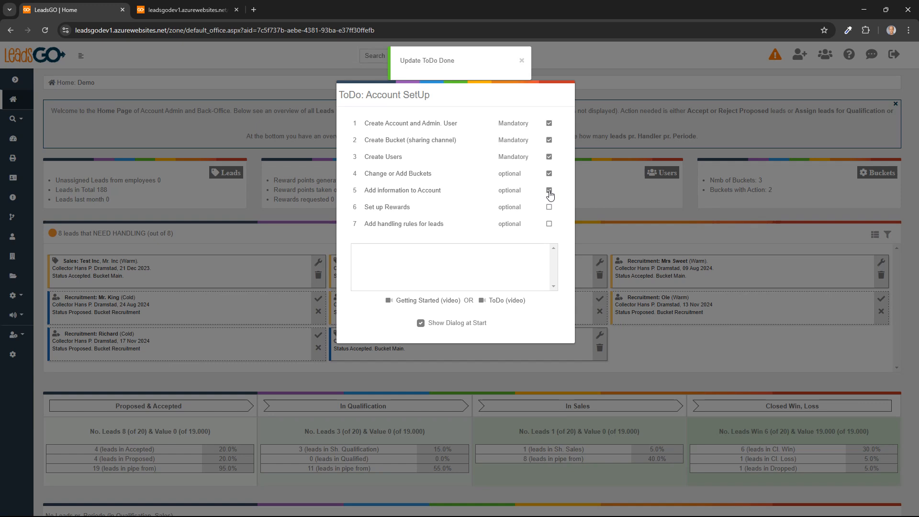
Step: Read the Set up Rewards help, and mark Set up Rewards and Add handling rules for leads as done
click(400, 214)
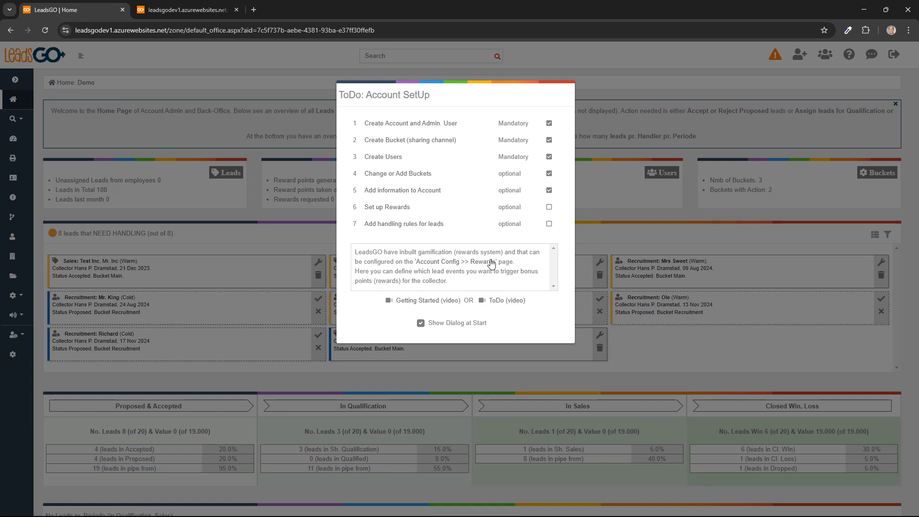
click(549, 207)
click(549, 224)
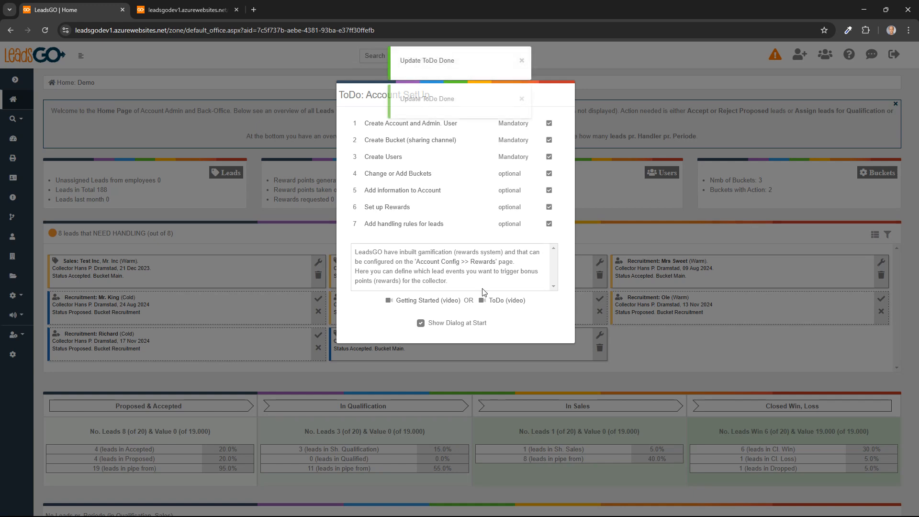